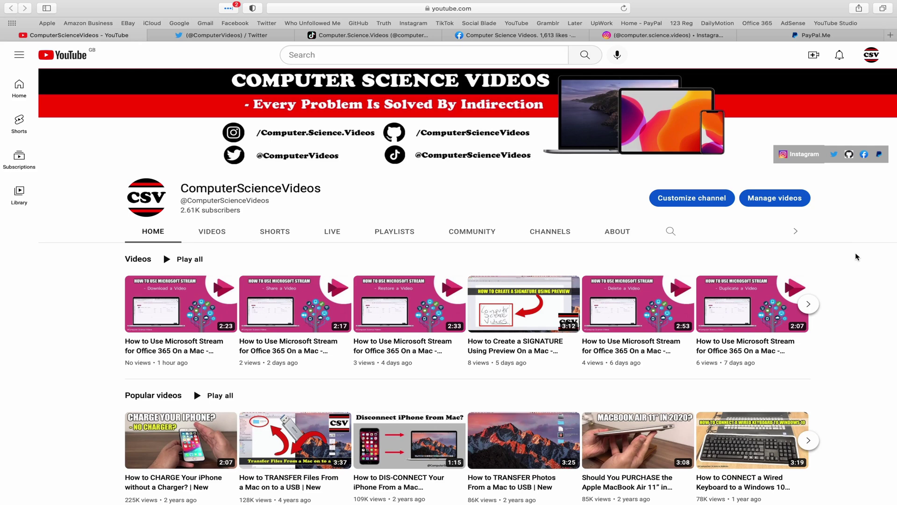
# - Cycle through the channel's Twitter, TikTok, Facebook and Instagram tabs, ending on the PayPal.Me page
pyautogui.click(211, 35)
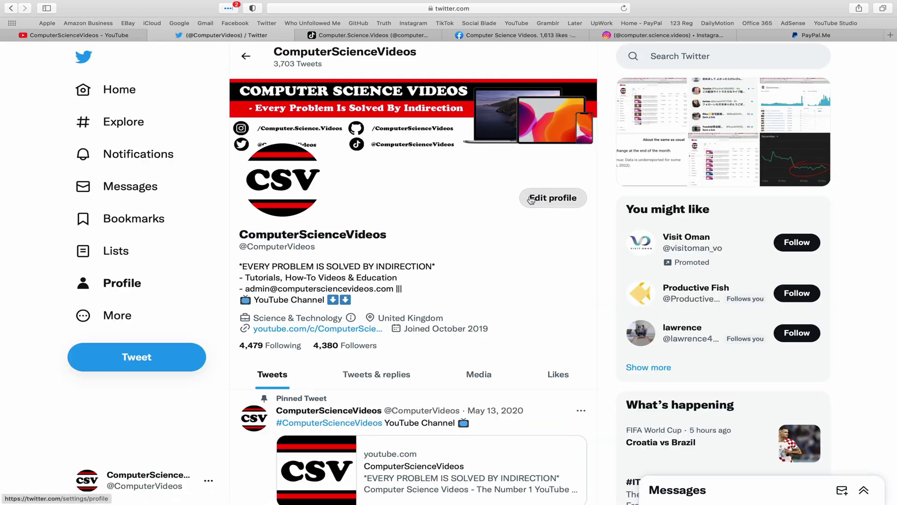
pyautogui.click(392, 41)
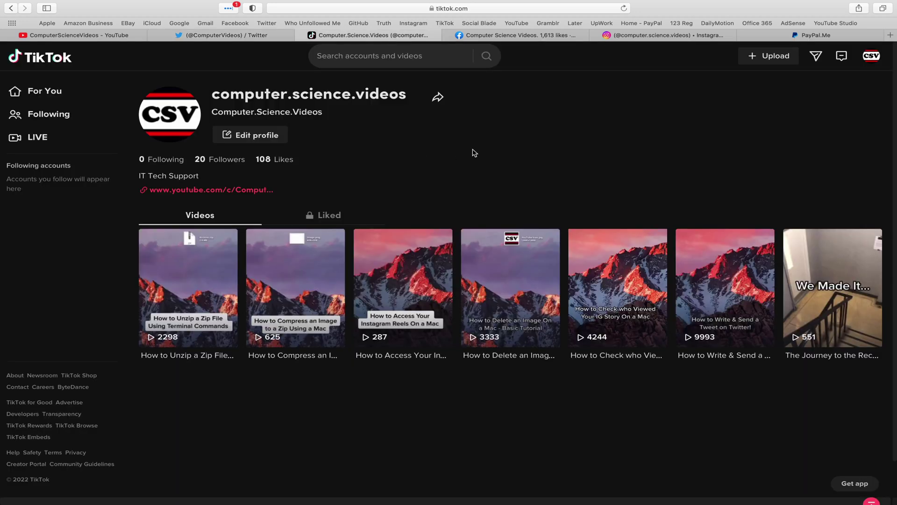
pyautogui.click(518, 37)
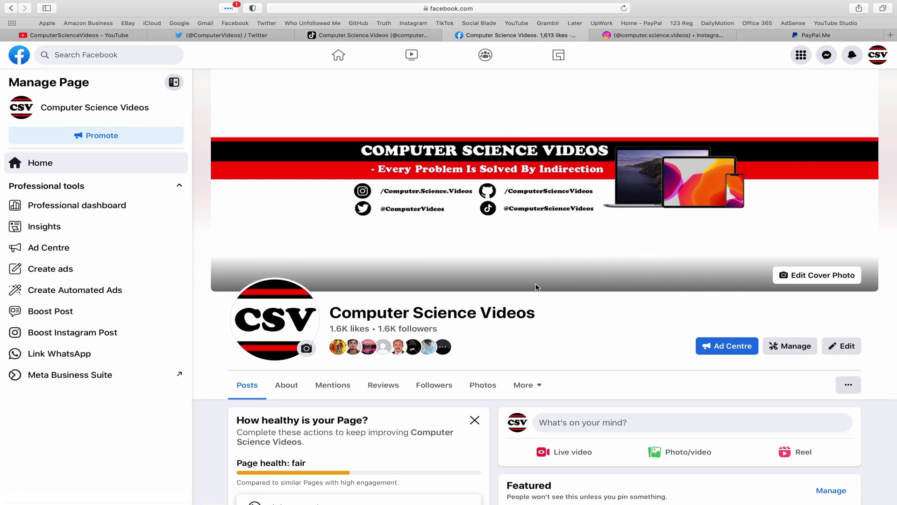
pyautogui.click(669, 35)
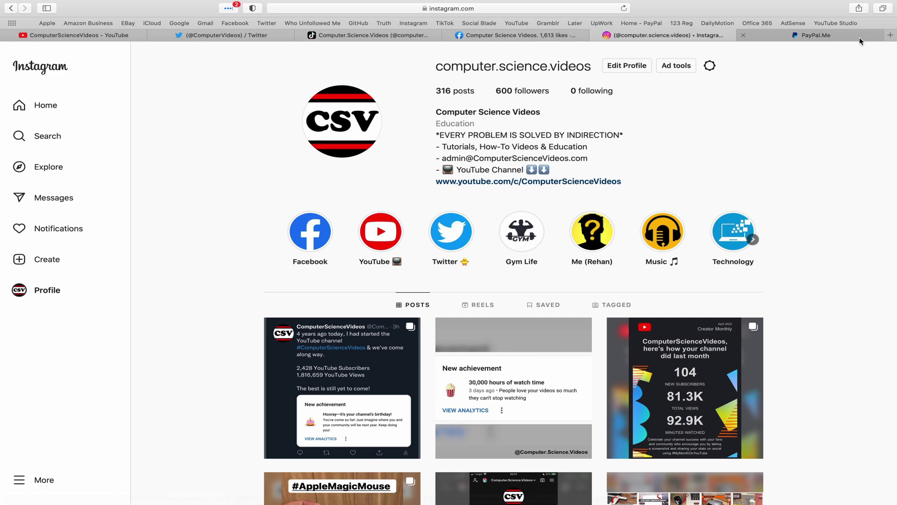
pyautogui.click(845, 35)
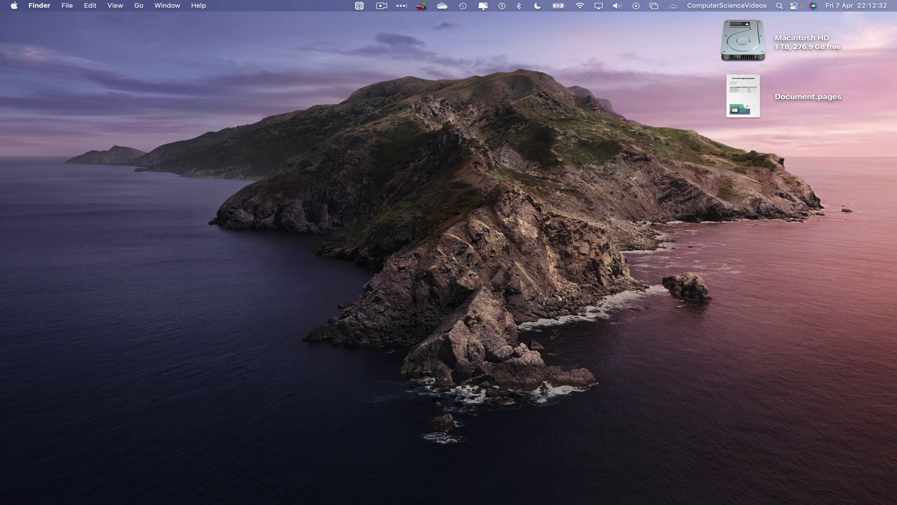
# - Search Google for 'rumble' and open the official rumble.com result
pyautogui.moveTo(201, 500)
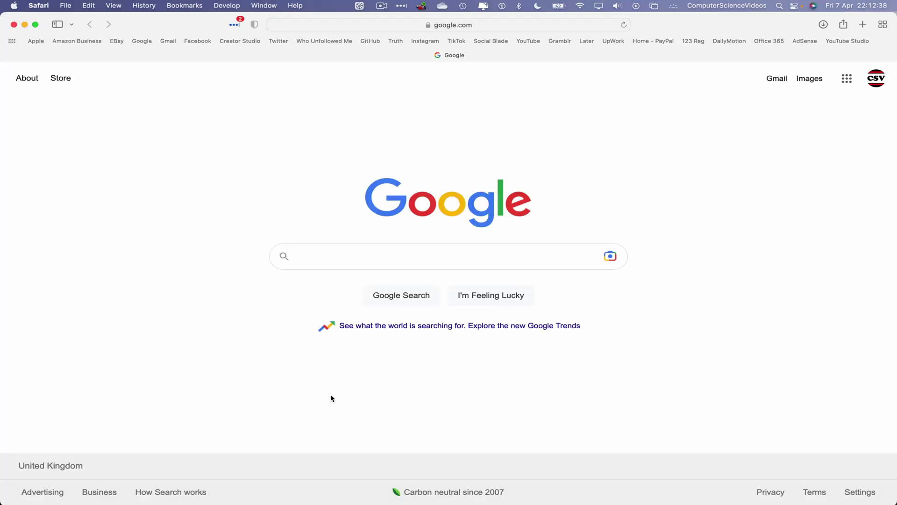
pyautogui.write('rumble')
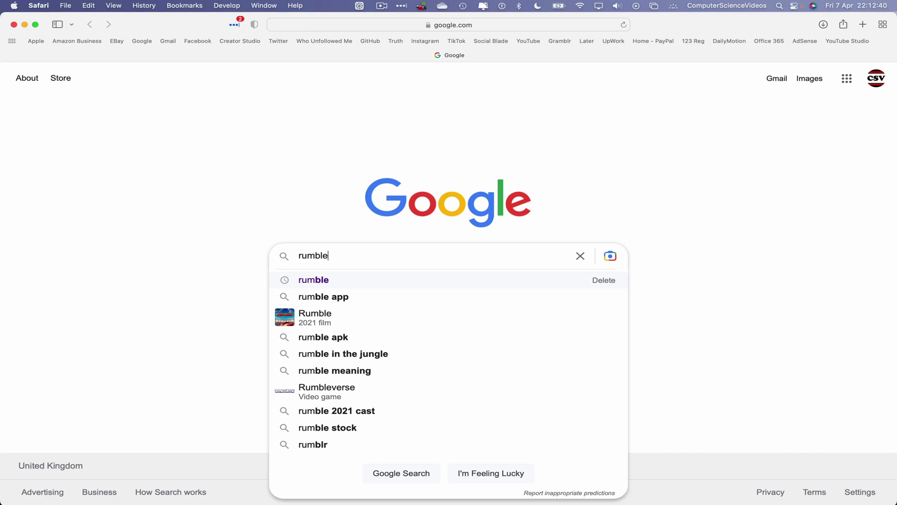
pyautogui.press('Return')
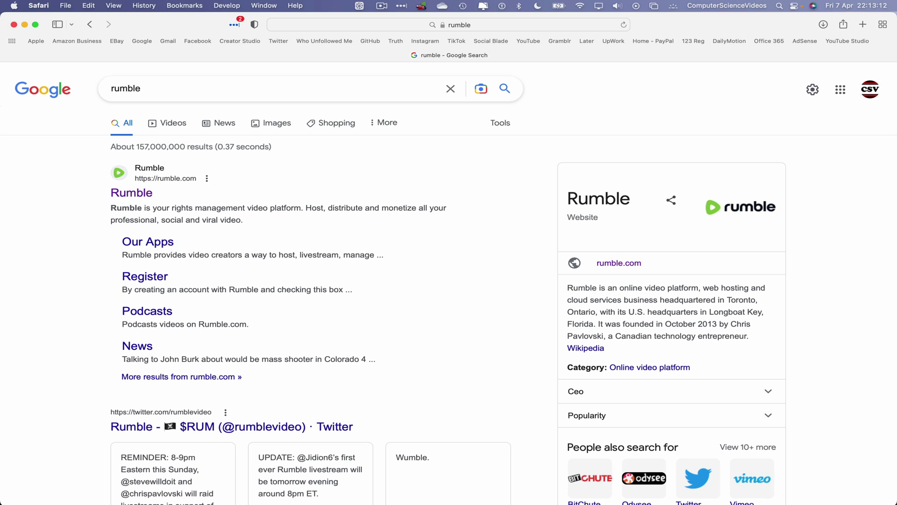
pyautogui.click(138, 195)
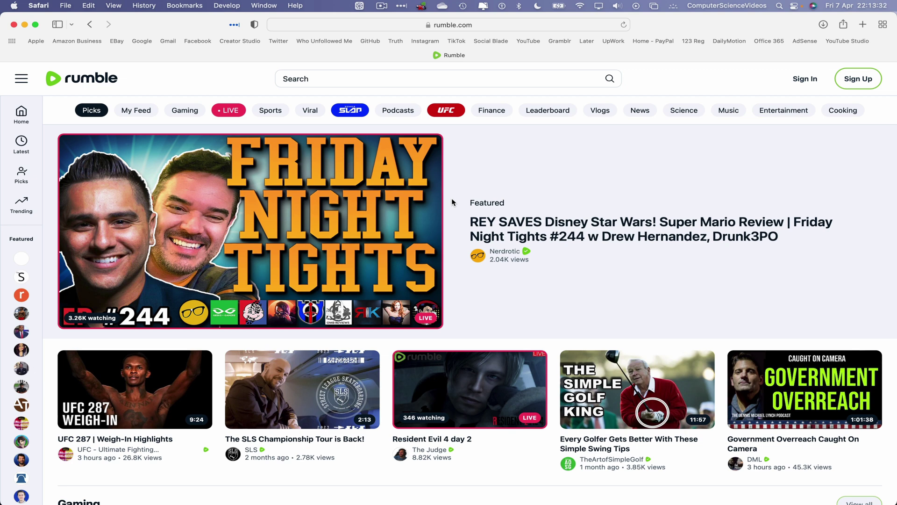
# - Open Rumble's Sign Up form from the top right of the home page
pyautogui.click(872, 80)
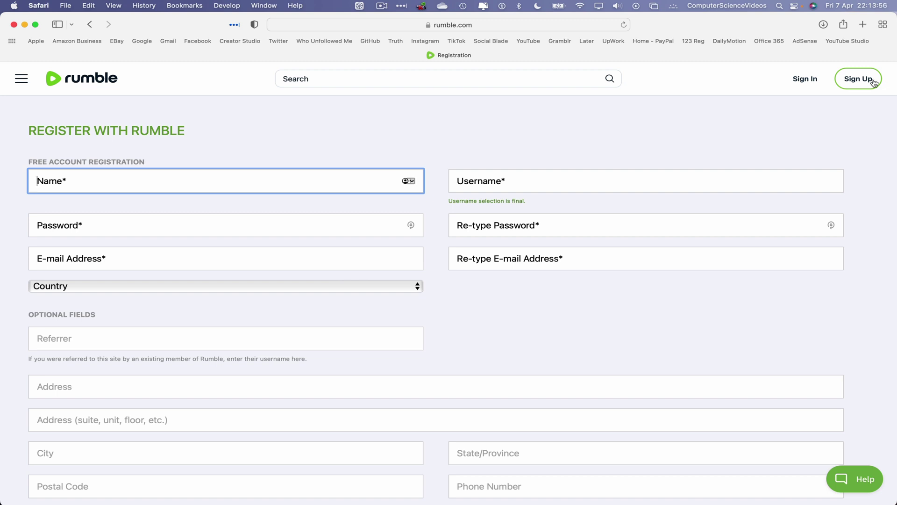
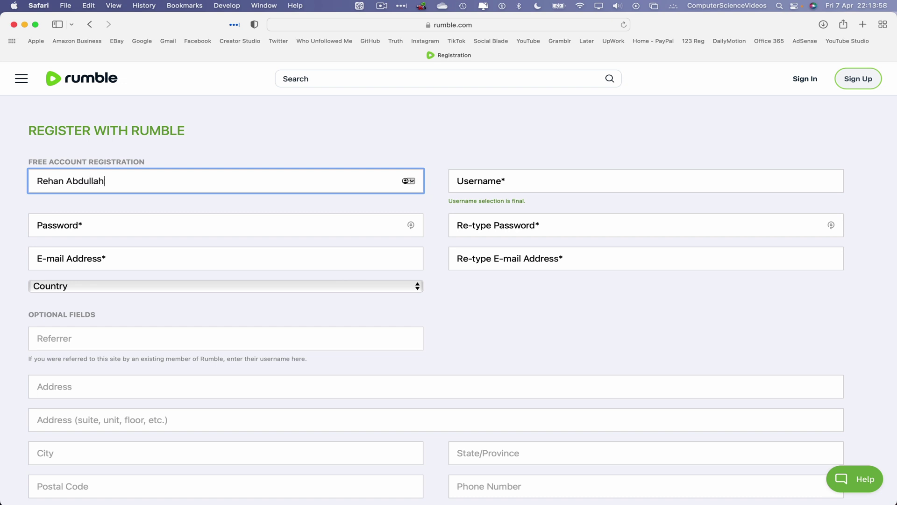
# - Enter the full name, username ComputerScienceVideos, and the pasted password in both password fields
pyautogui.press('Tab')
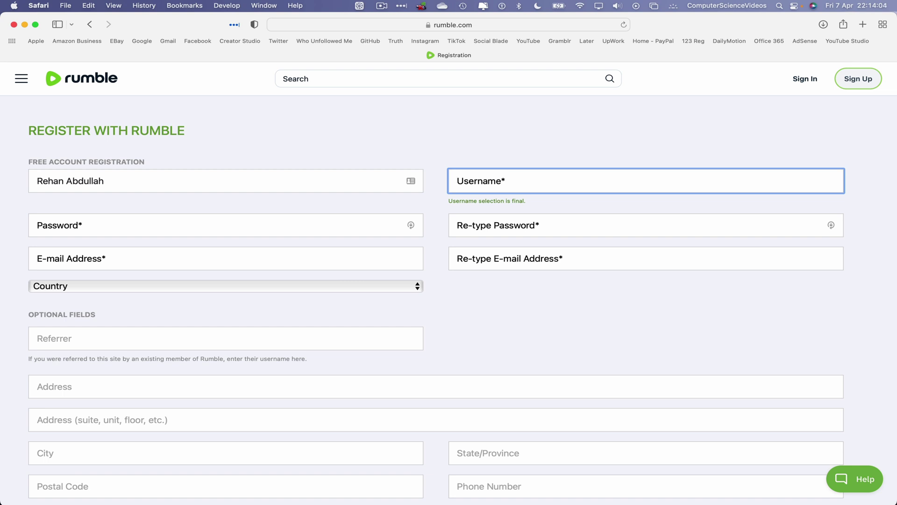
pyautogui.write('ComputerScienceVideos')
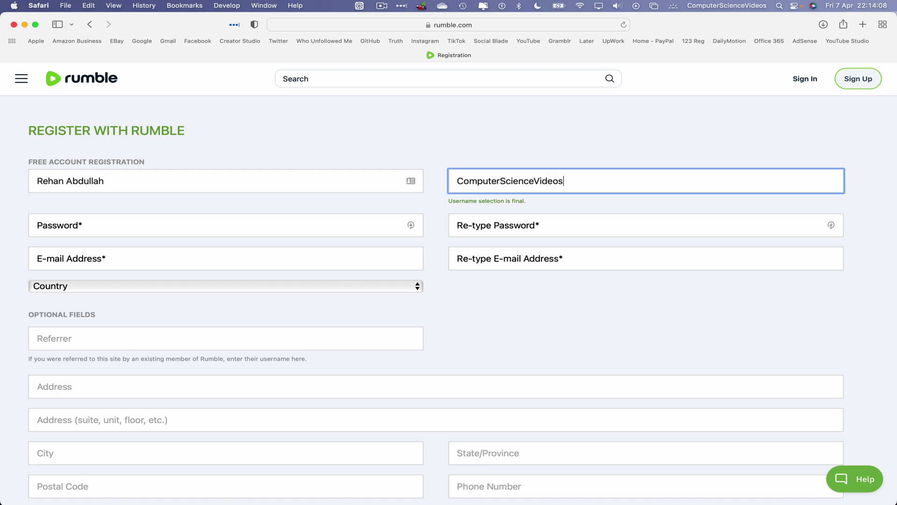
pyautogui.click(612, 328)
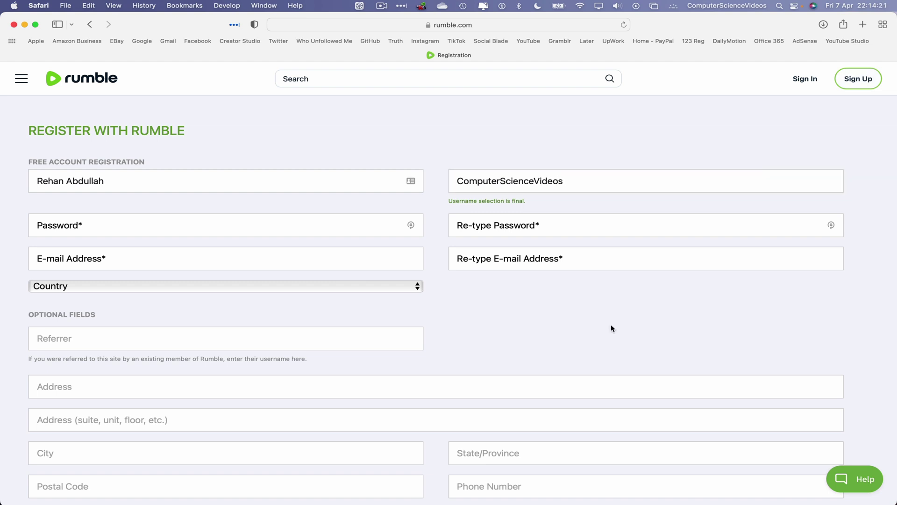
pyautogui.click(126, 223)
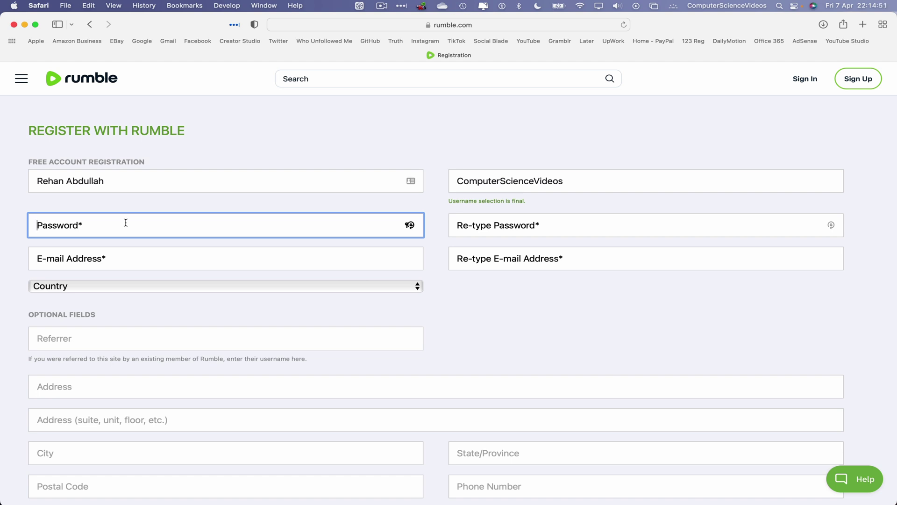
pyautogui.press('super+v')
pyautogui.click(564, 227)
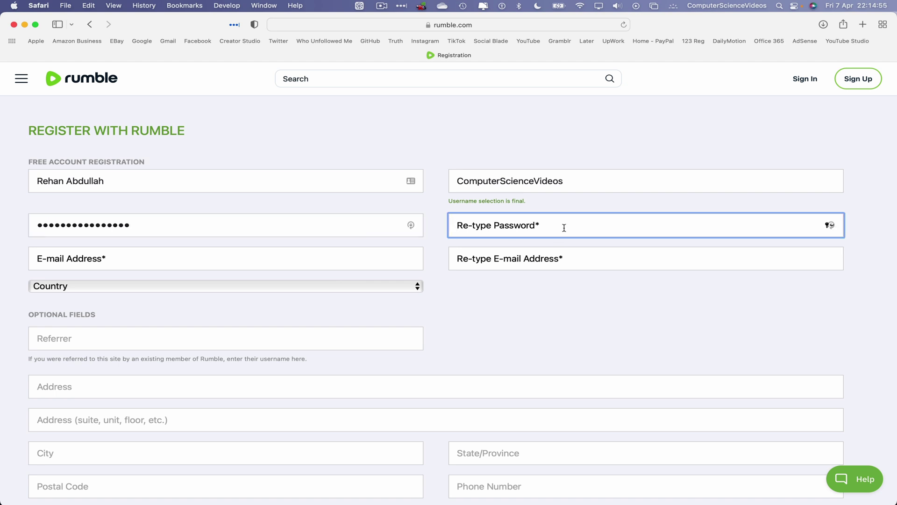
pyautogui.press('super+v')
pyautogui.click(235, 238)
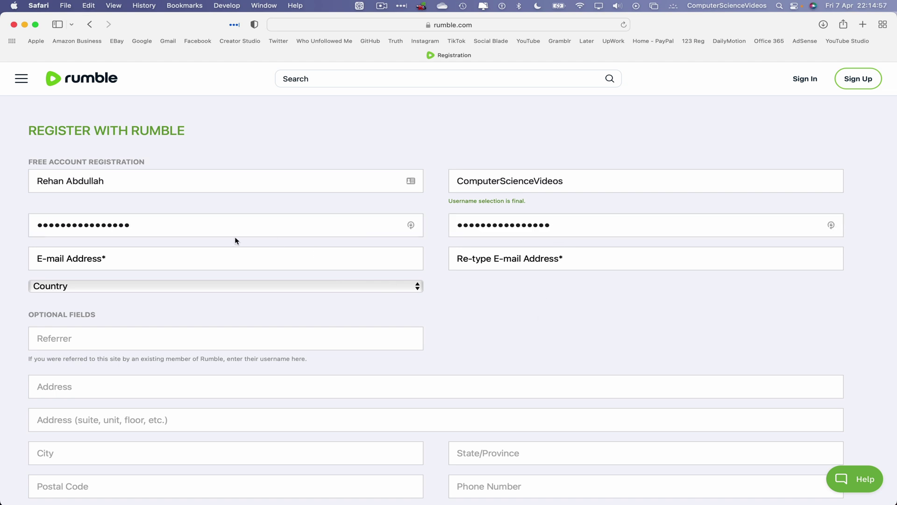
# - Enter the account e-mail address in both e-mail fields, correcting a typo
pyautogui.click(185, 262)
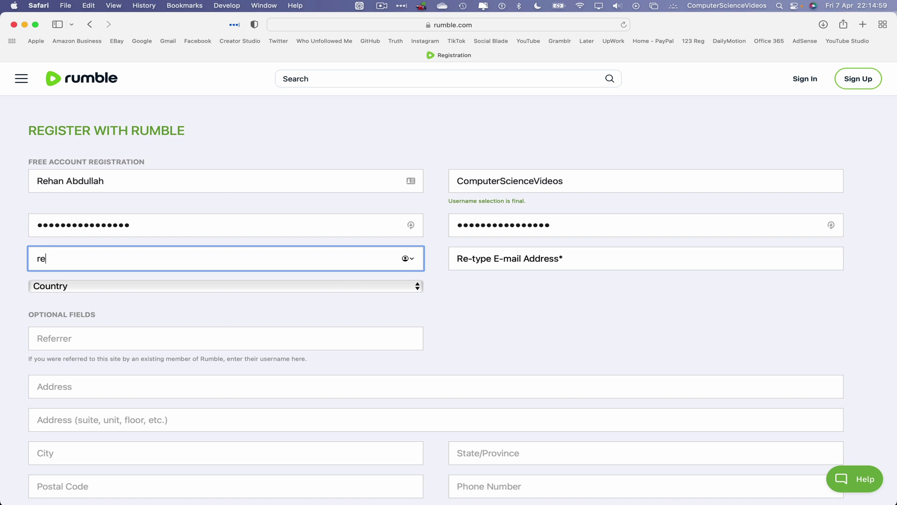
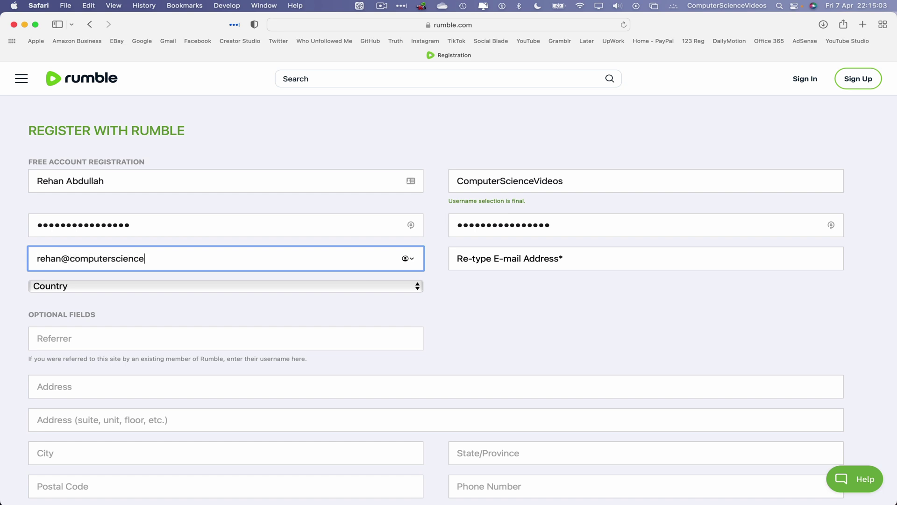
pyautogui.click(578, 255)
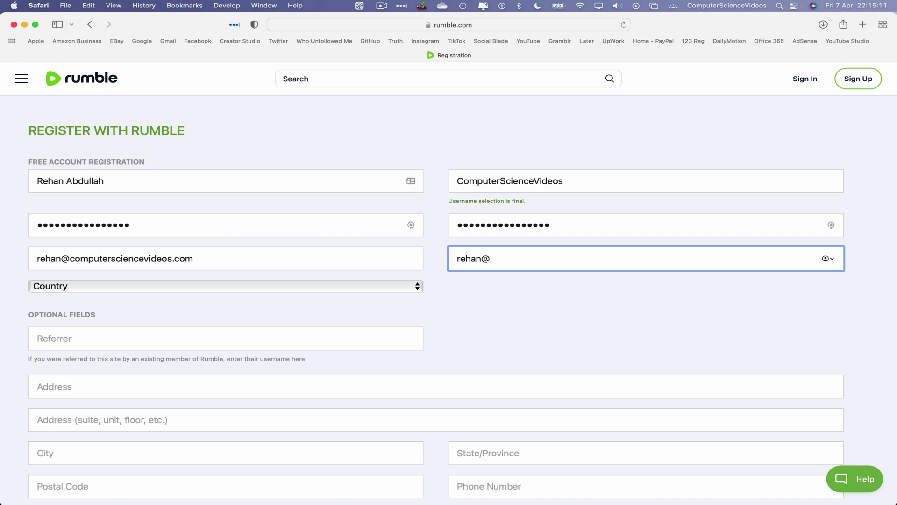
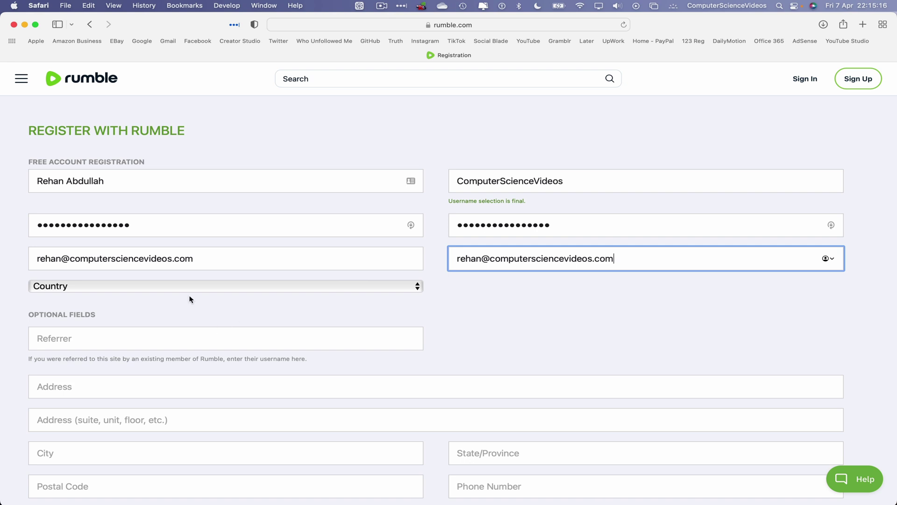
pyautogui.click(169, 279)
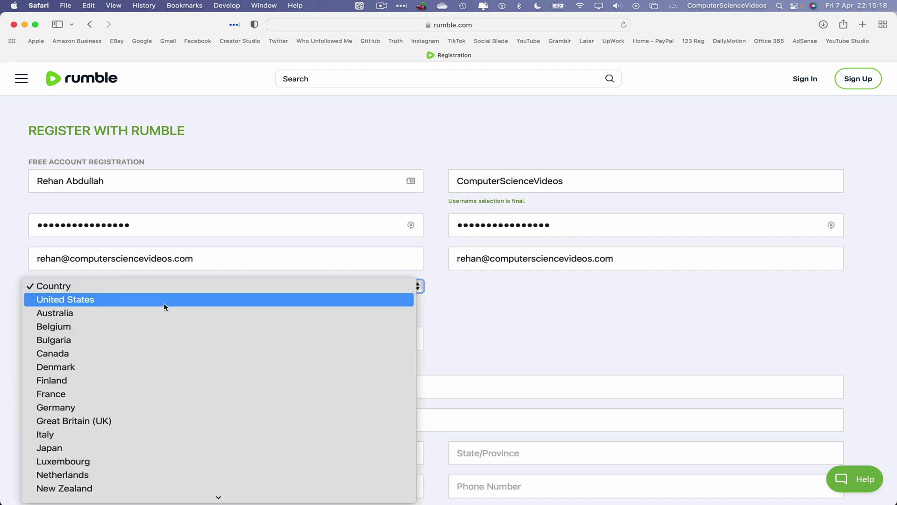
# - Set the country to Great Britain (UK)
pyautogui.click(120, 420)
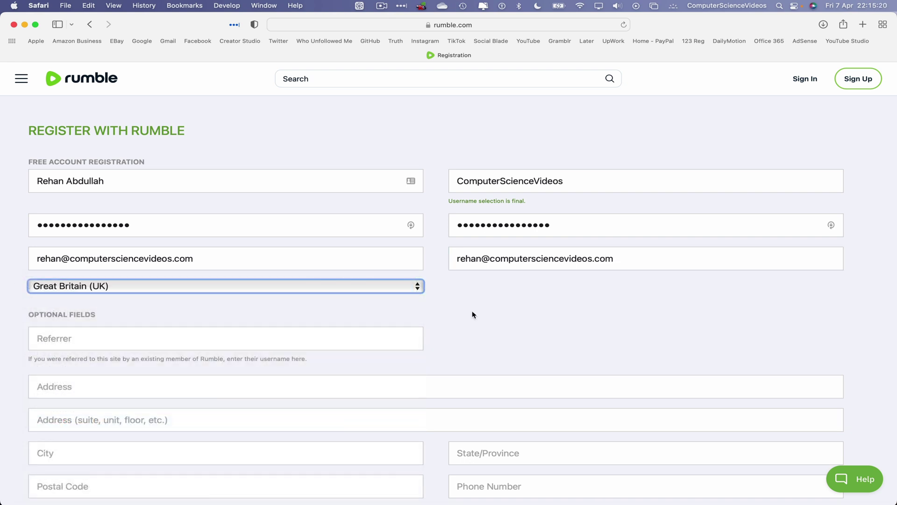
pyautogui.scroll(-2, 476, 312)
pyautogui.scroll(-2, 483, 314)
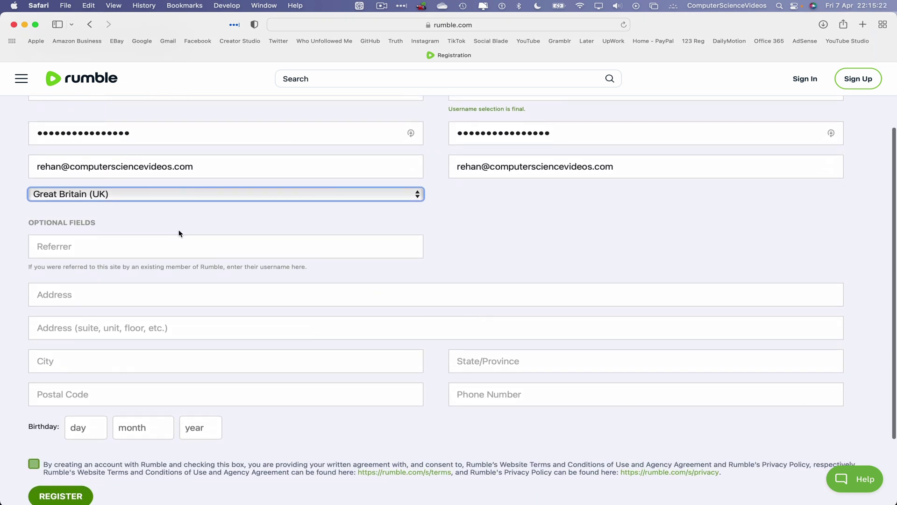
pyautogui.click(99, 249)
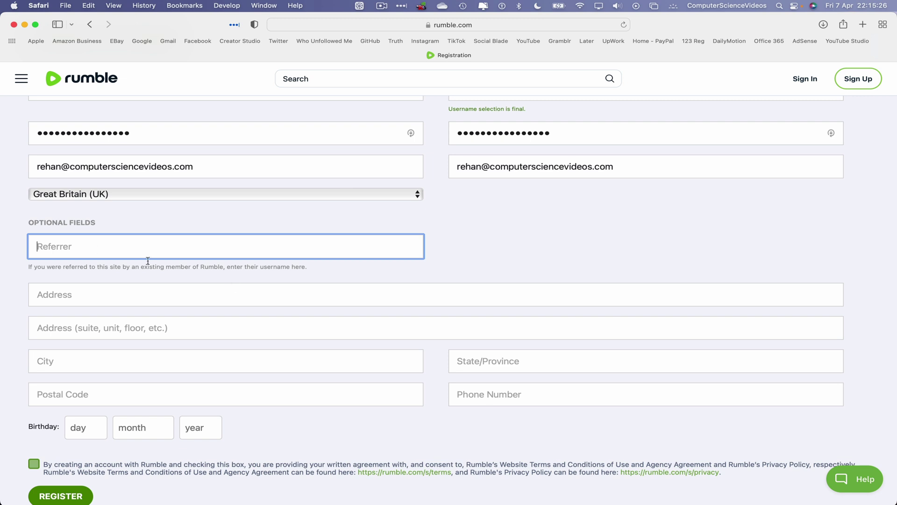
pyautogui.scroll(-1, 248, 282)
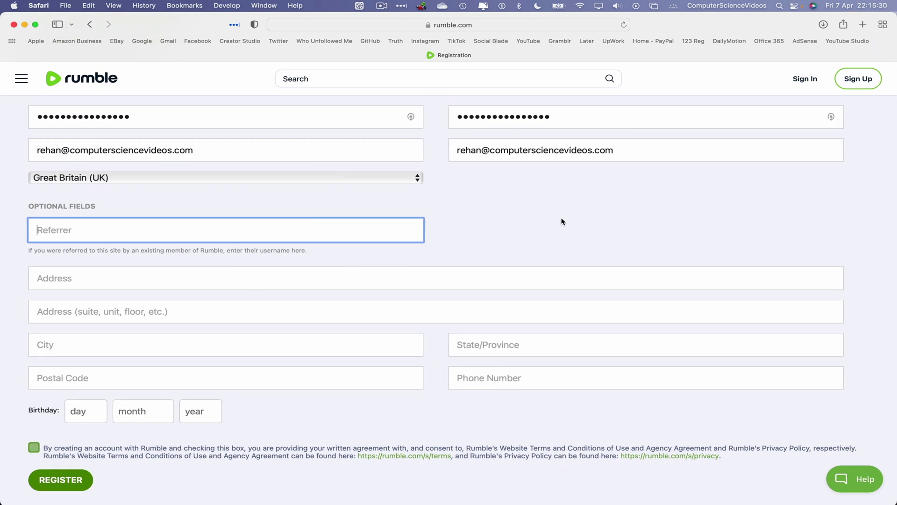
# - Fill in the street address, city, state, postal code and phone number fields
pyautogui.click(374, 283)
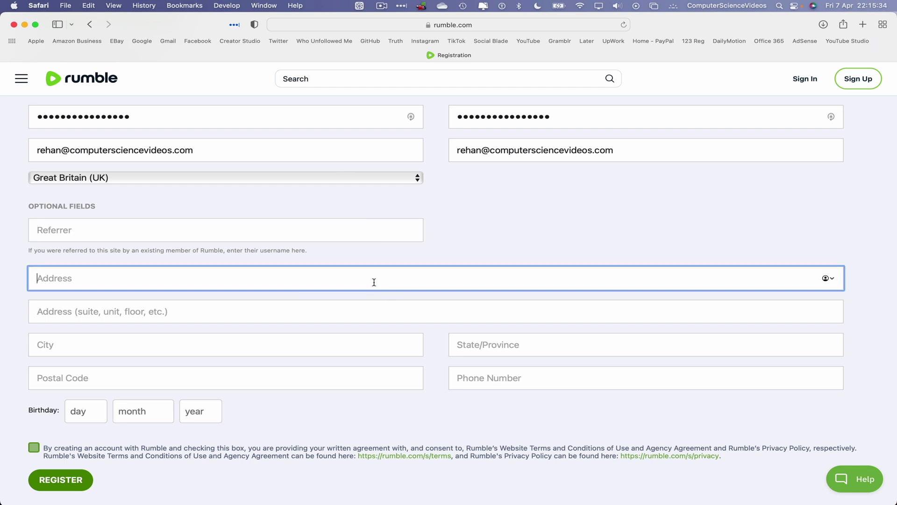
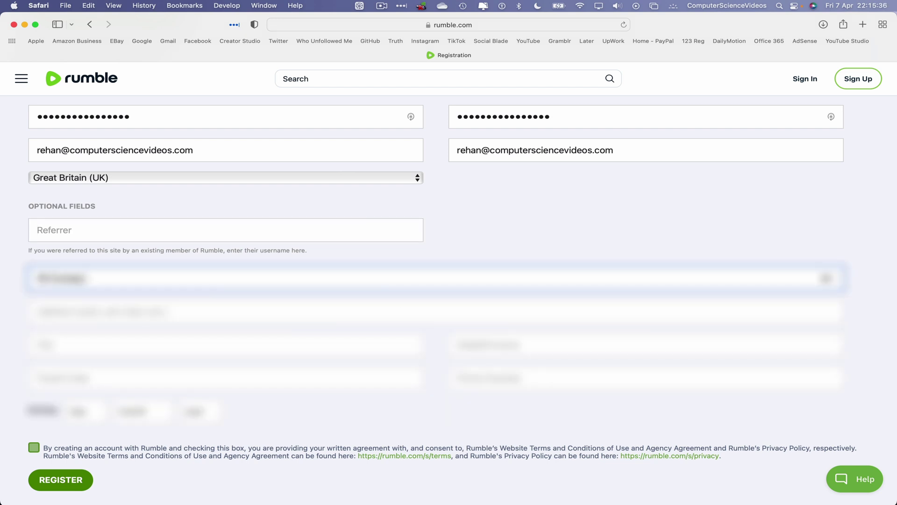
pyautogui.press('Tab')
pyautogui.press('Tab')
pyautogui.write('London')
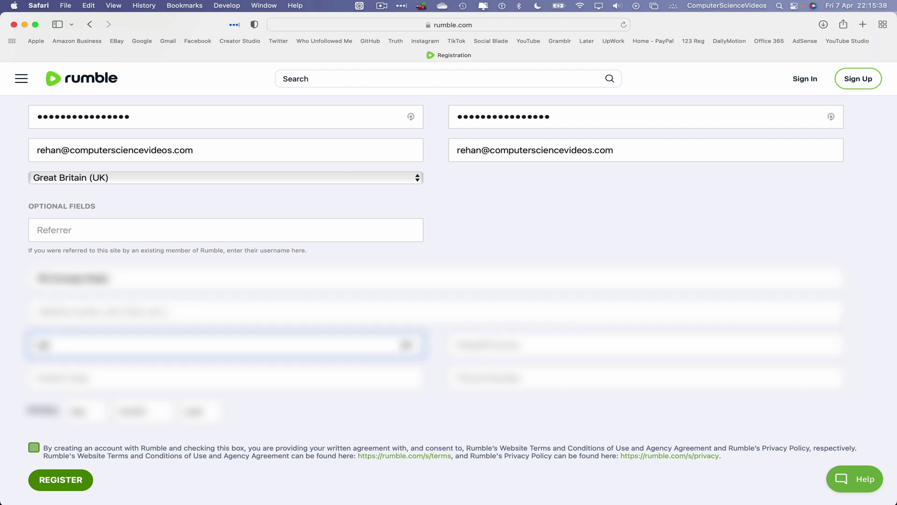
pyautogui.press('Tab')
pyautogui.write('••••••')
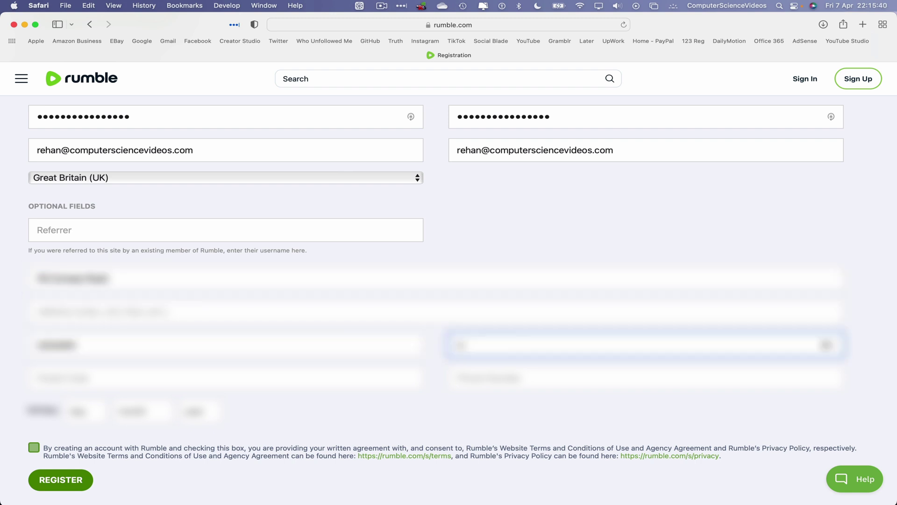
pyautogui.write('••••')
pyautogui.press('Tab')
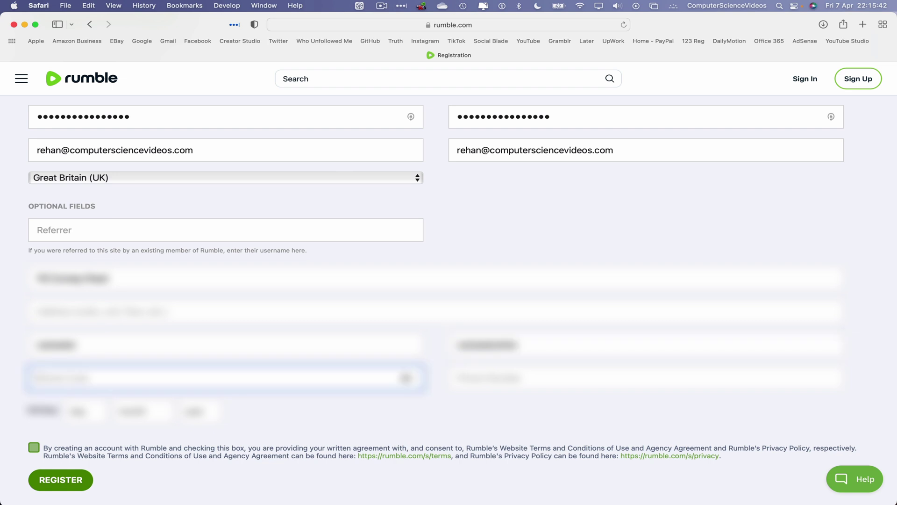
pyautogui.write('•••••••')
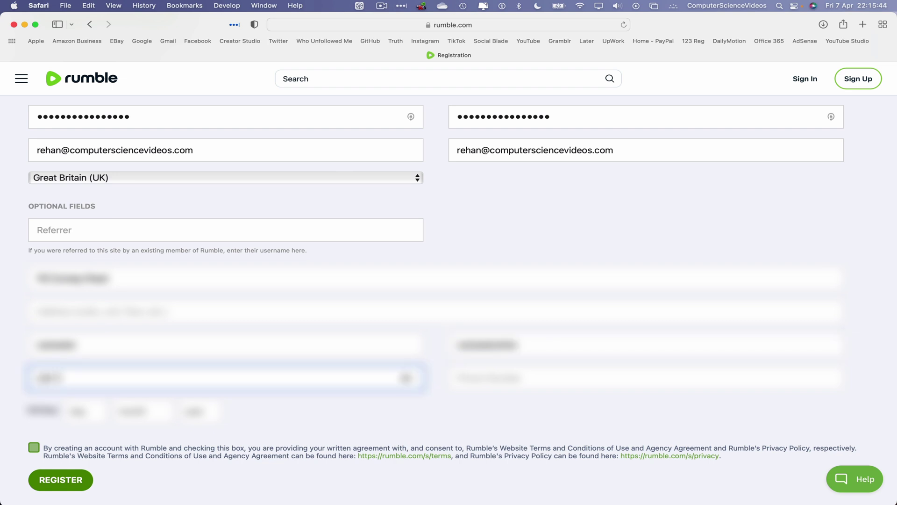
pyautogui.press('Tab')
pyautogui.write('••••••••')
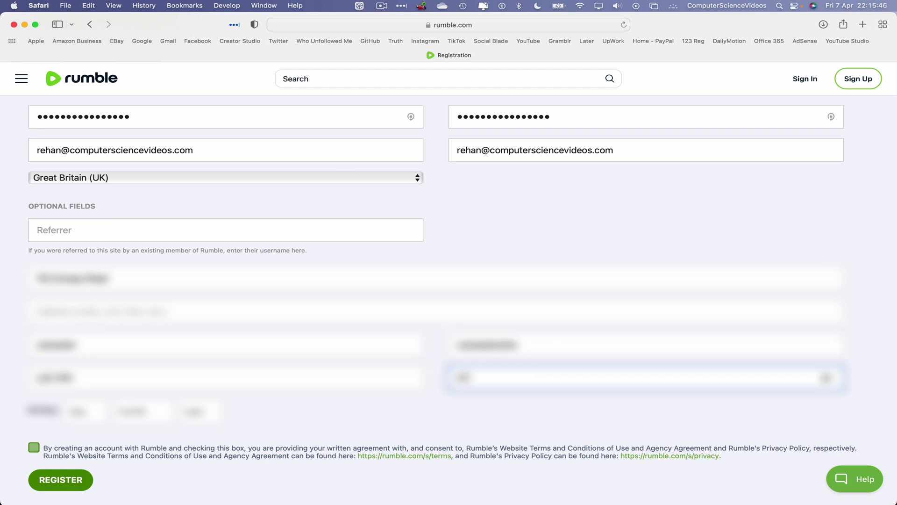
pyautogui.write('•••')
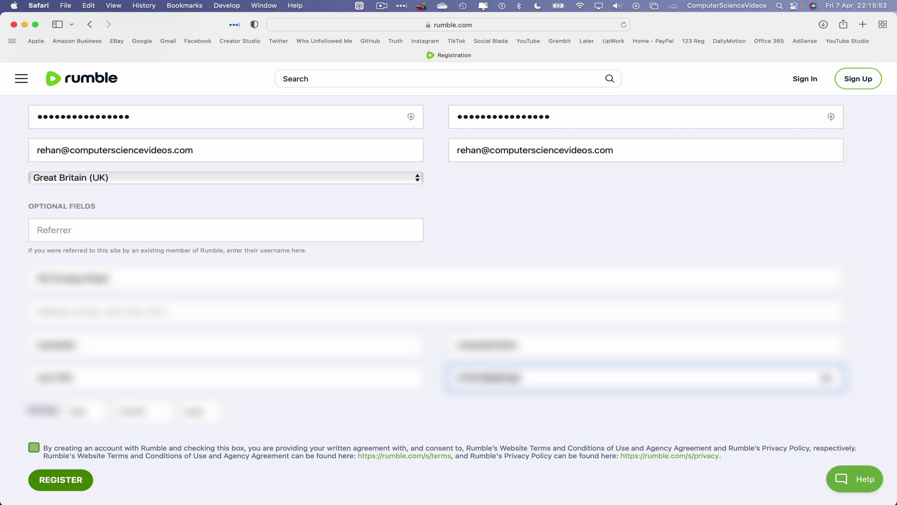
# - Choose the birth day and agree to the terms and privacy policy
pyautogui.click(87, 411)
pyautogui.click(90, 418)
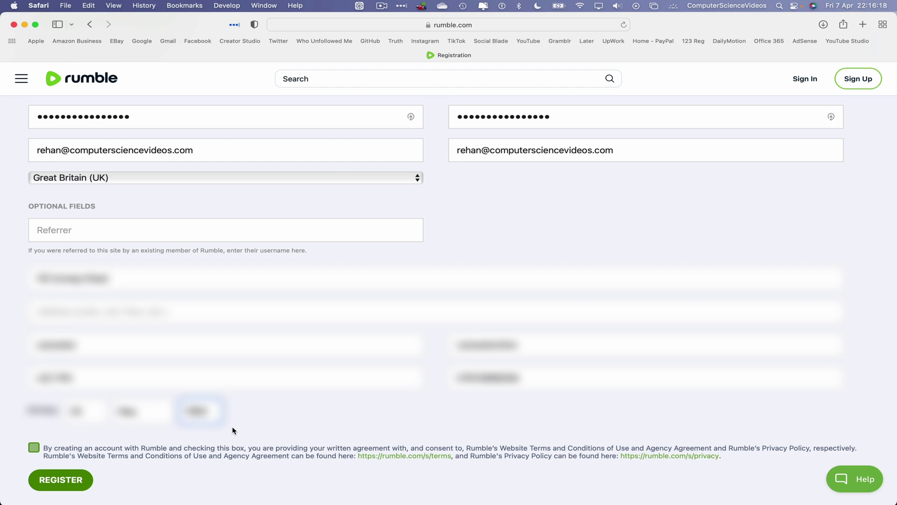
pyautogui.click(34, 447)
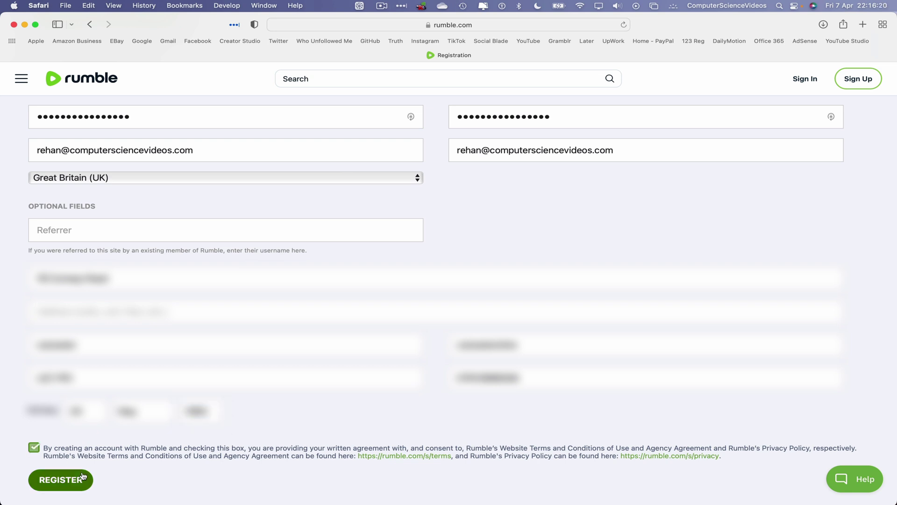
# - Submit the registration with REGISTER, then open a new tab showing Google
pyautogui.click(61, 480)
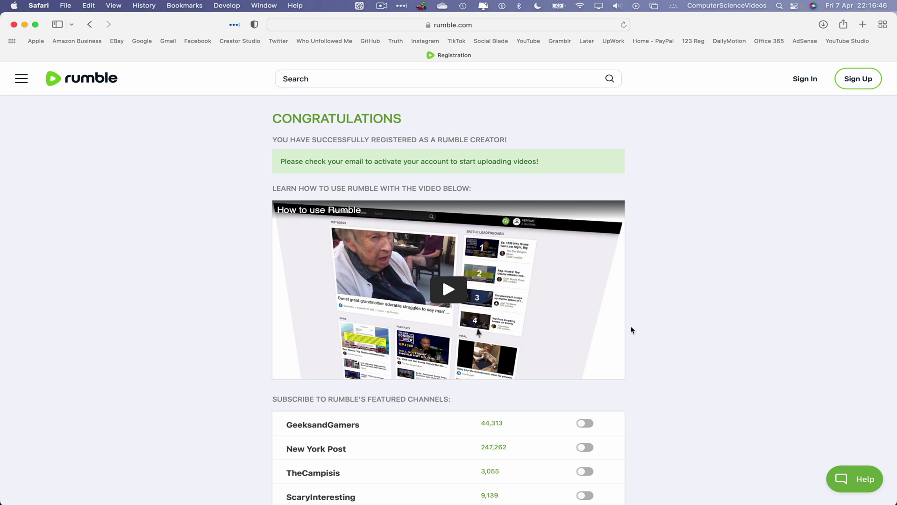
pyautogui.click(863, 24)
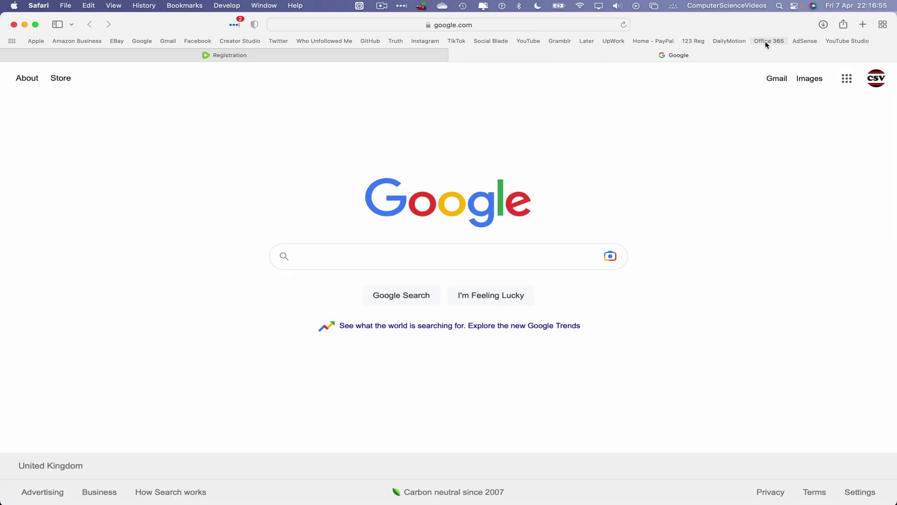
# - Open Rumble's 'Please activate your account' email in Outlook via the Office 365 page
pyautogui.click(766, 43)
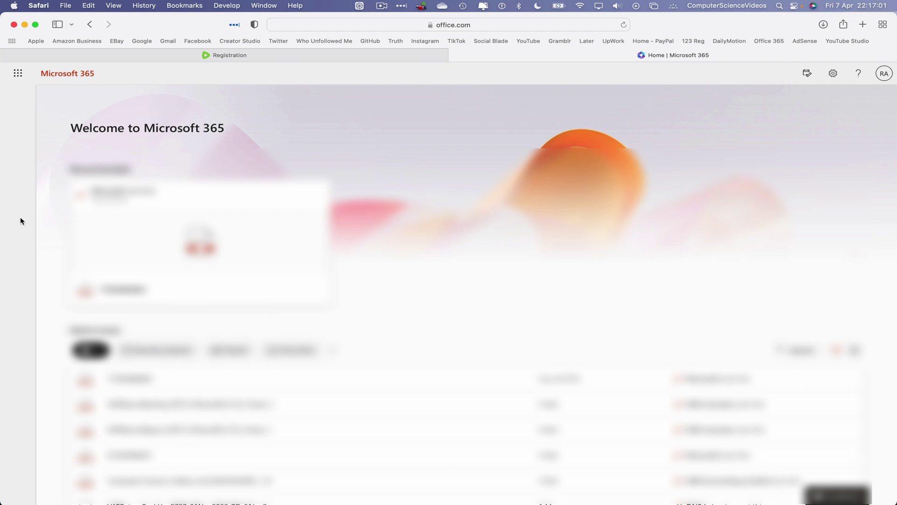
pyautogui.click(18, 232)
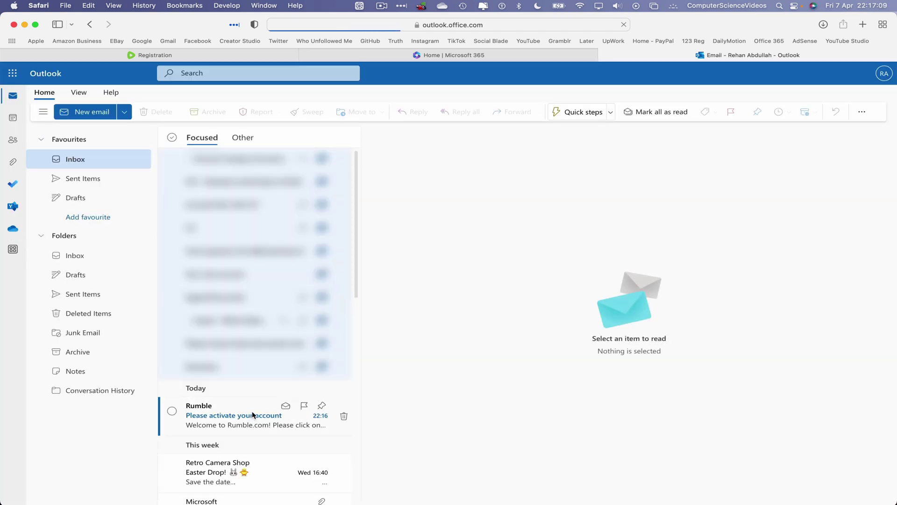
pyautogui.click(252, 415)
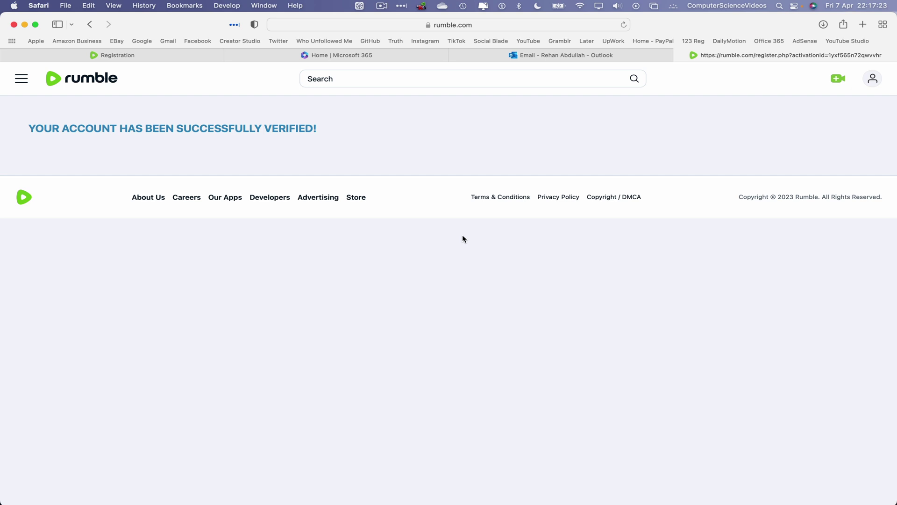
# - Open Account Overview for ComputerScienceVideos from the user menu
pyautogui.click(872, 79)
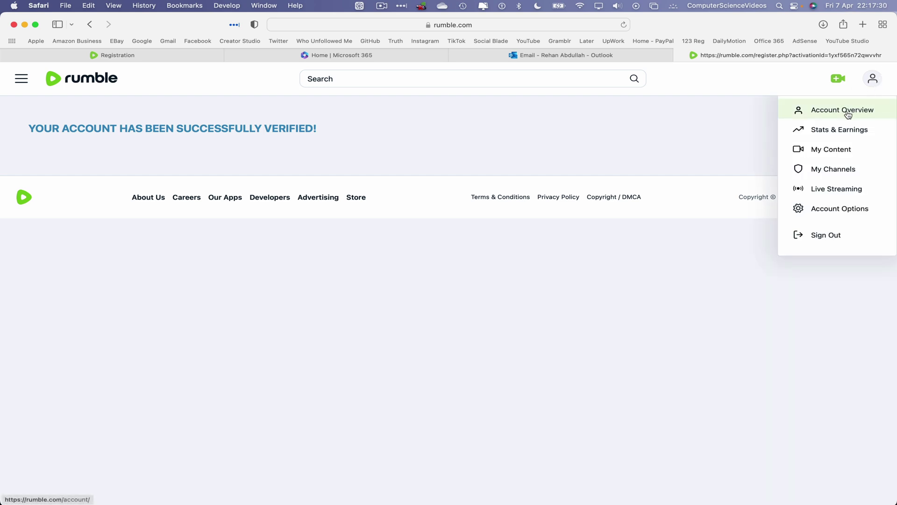
pyautogui.click(847, 112)
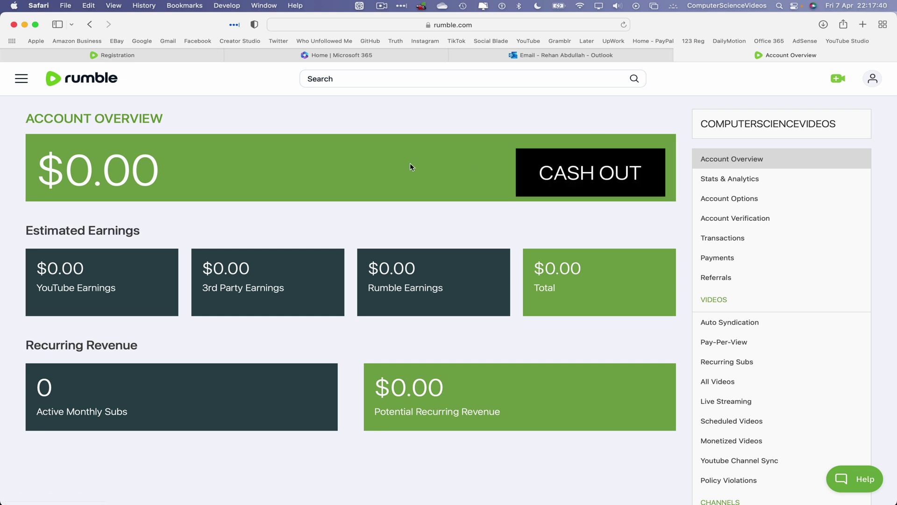
# - Quit Safari from the Safari menu
pyautogui.click(37, 5)
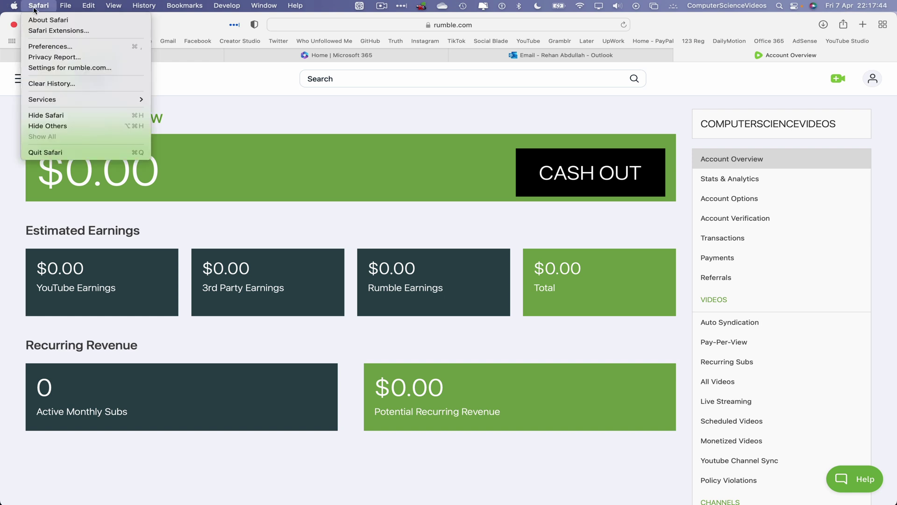
pyautogui.click(75, 152)
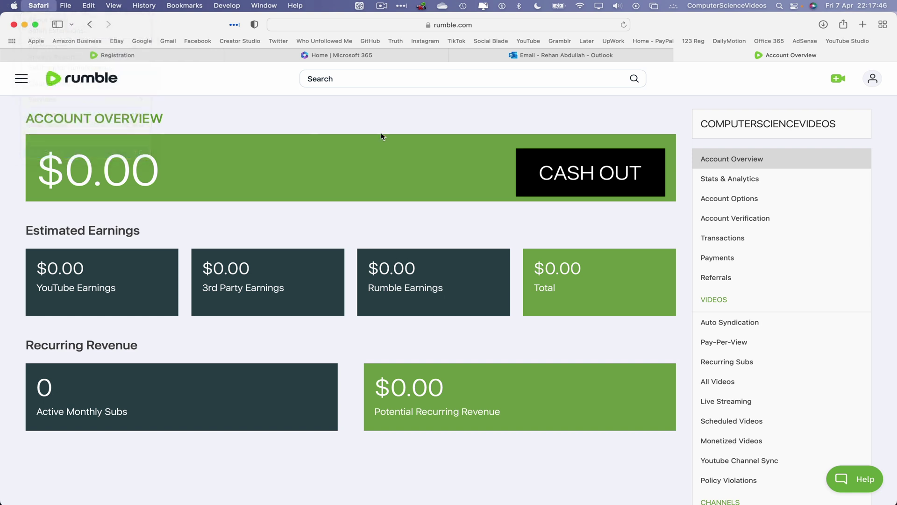